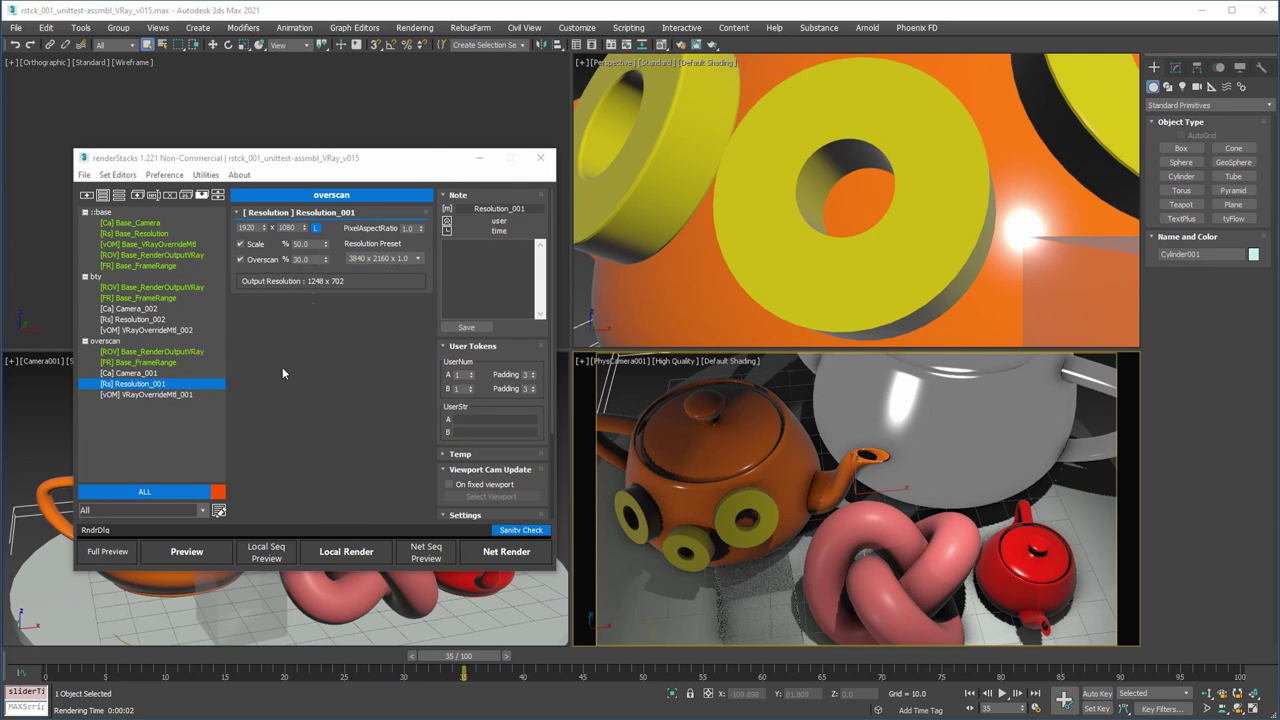
# Render the 1248 x 702 overscan preview and move the V-Ray Frame Buffer right of renderStacks
pyautogui.click(203, 553)
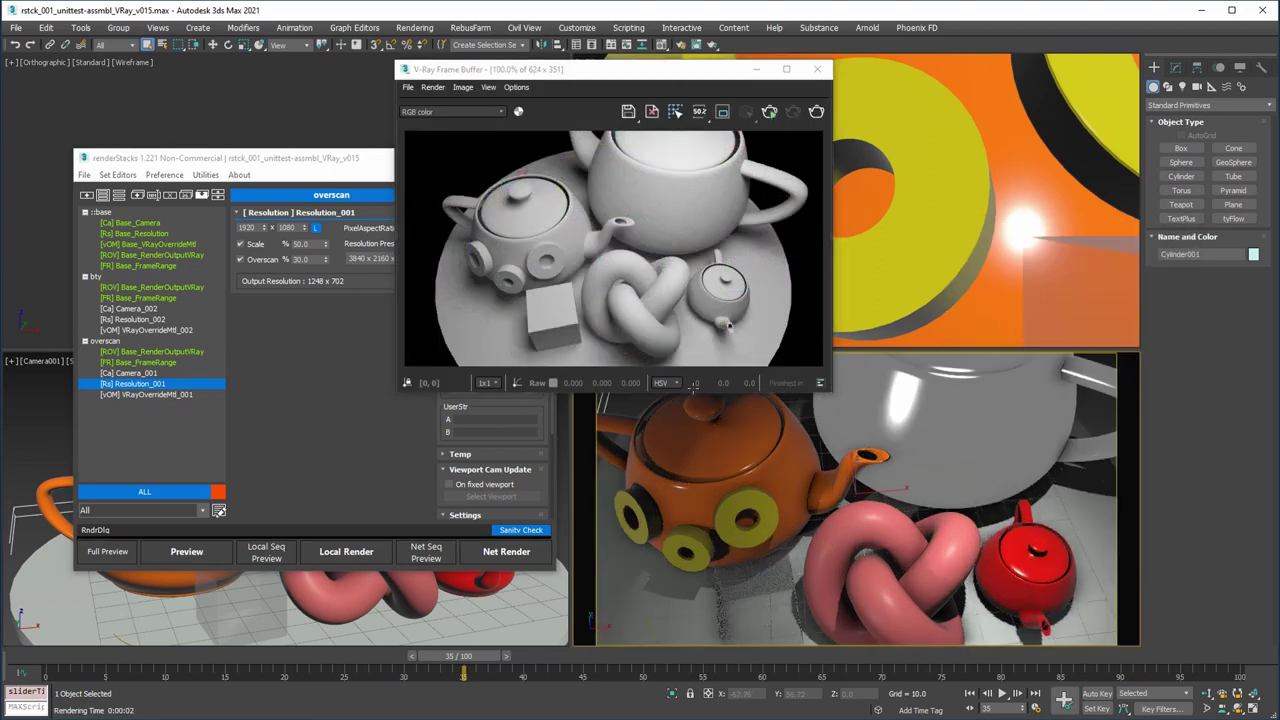
pyautogui.click(612, 77)
pyautogui.moveTo(612, 77); pyautogui.dragTo(353, 266)
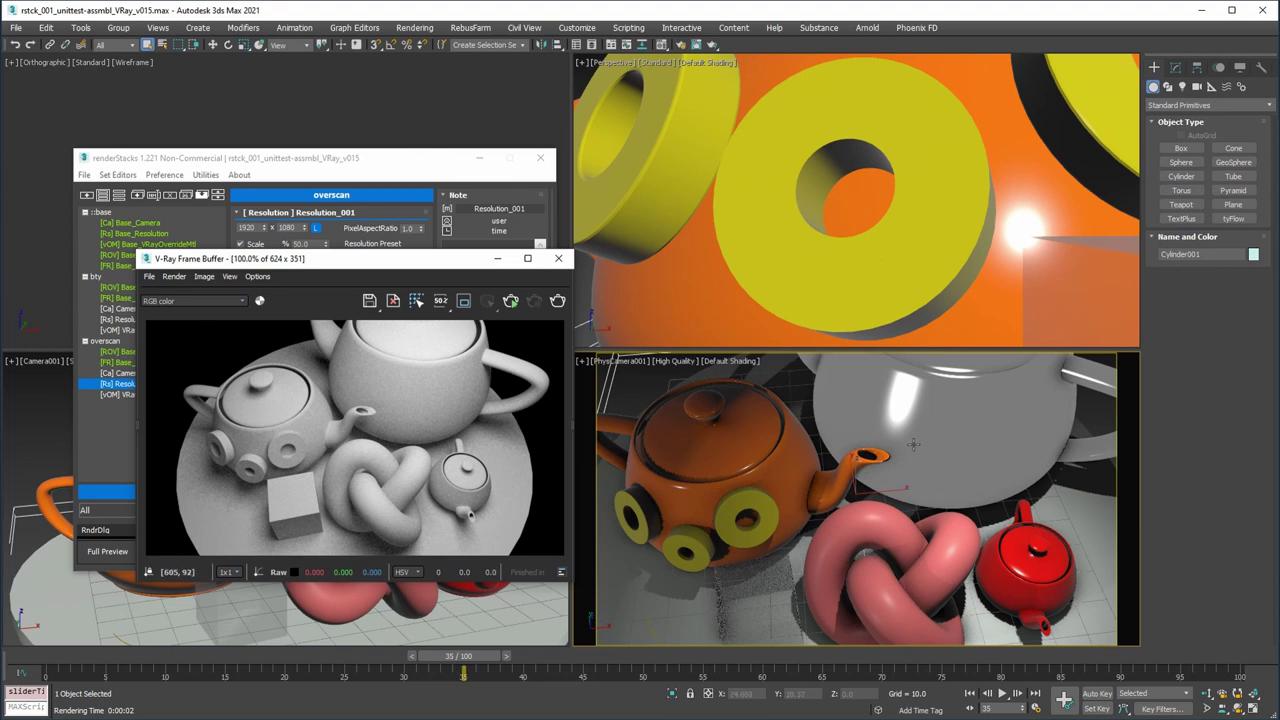
pyautogui.moveTo(339, 259); pyautogui.dragTo(791, 138)
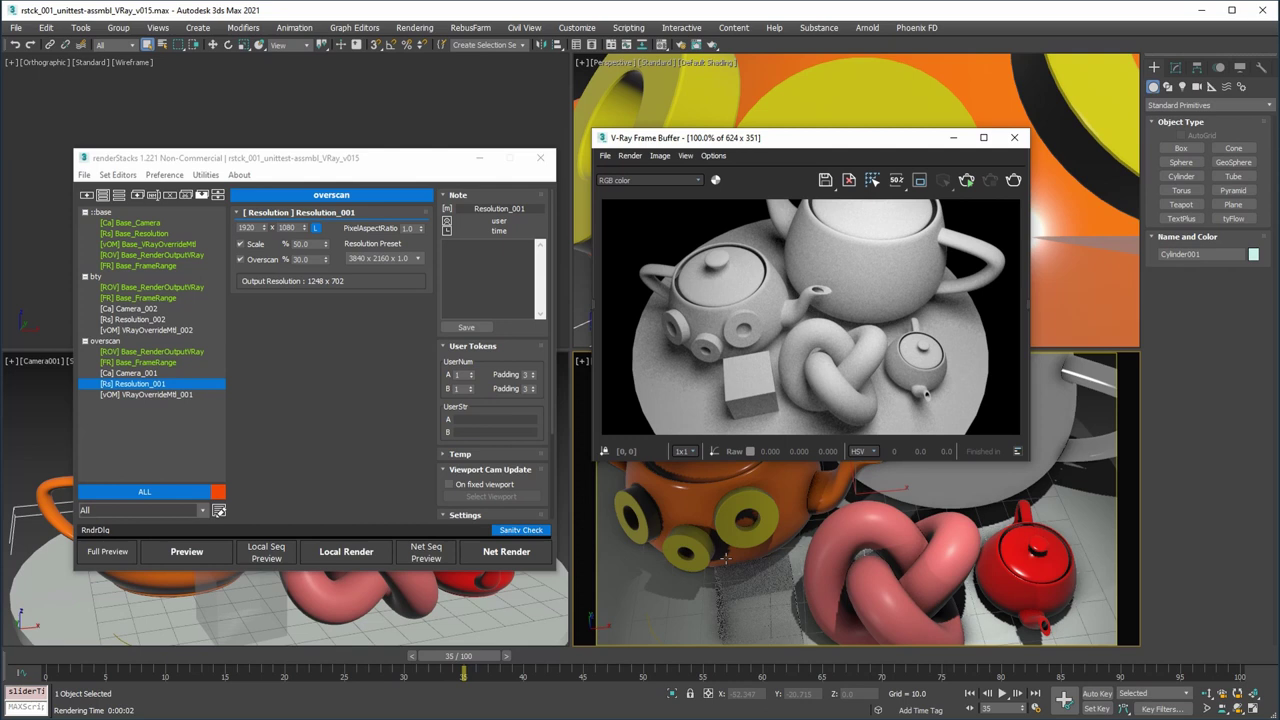
# Preview bty's Resolution_002 at 480 x 270, then preview the overscan group at 624 x 351
pyautogui.click(157, 362)
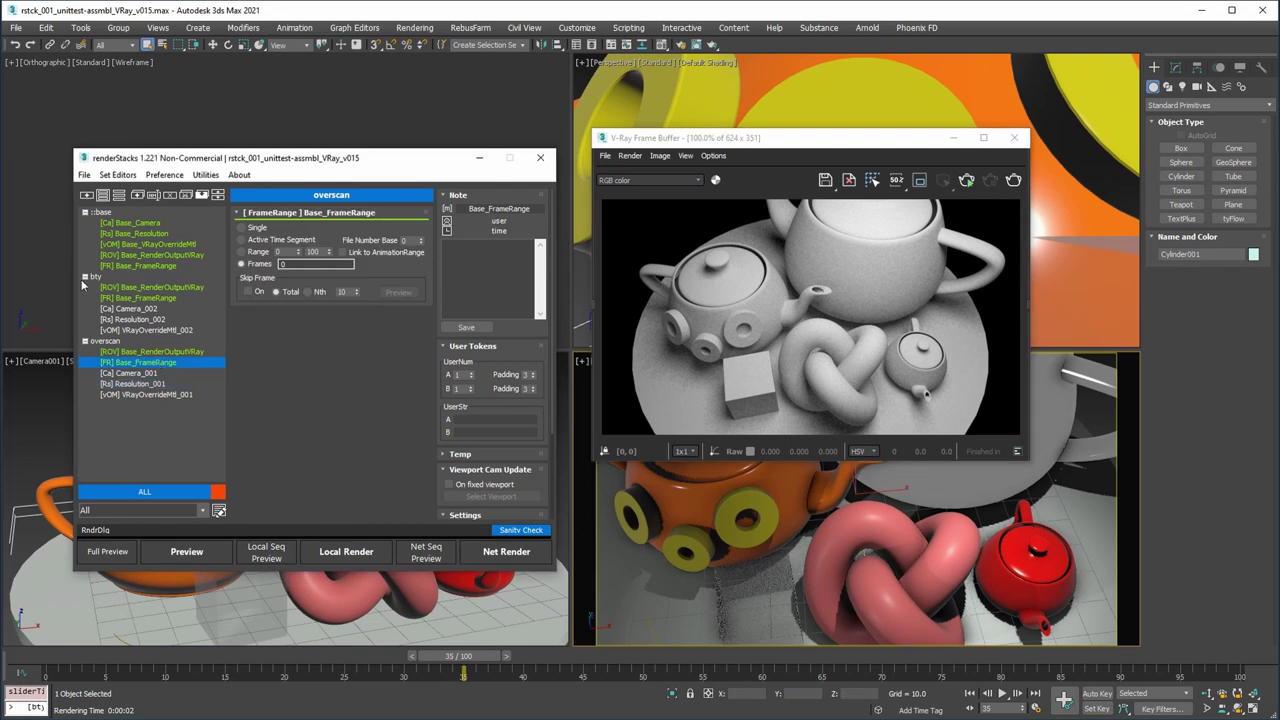
pyautogui.click(132, 320)
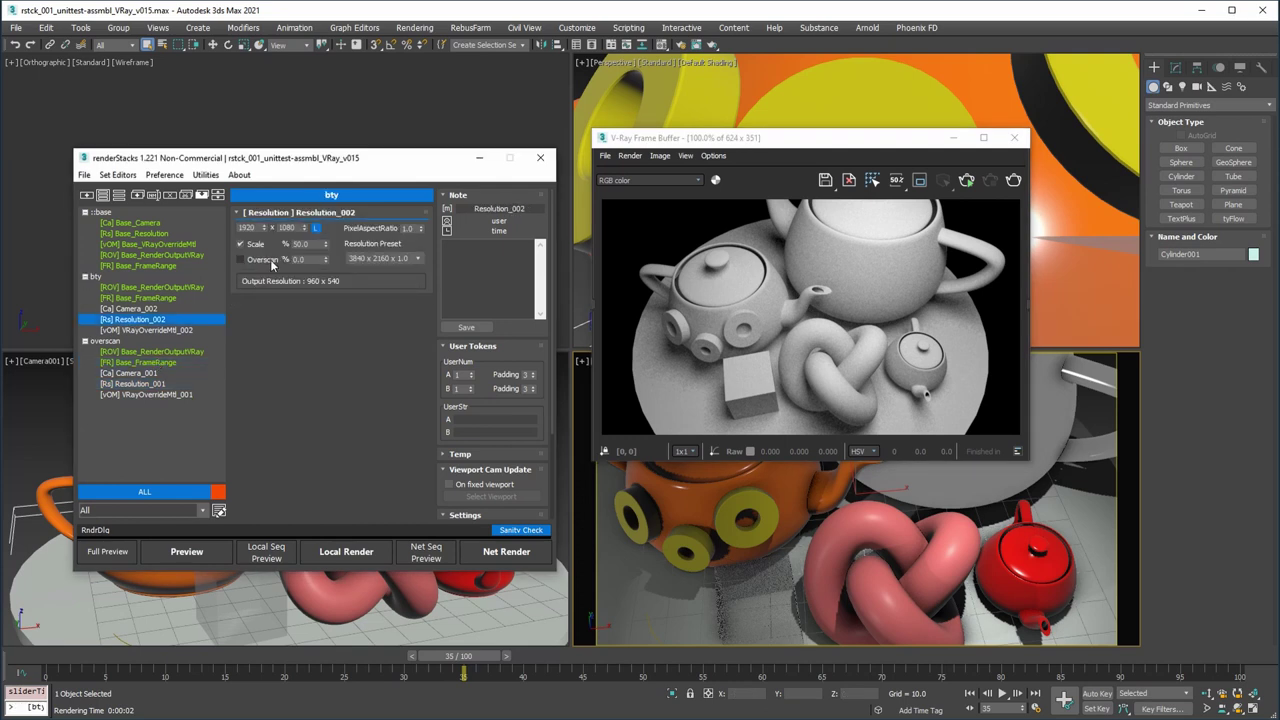
pyautogui.click(208, 560)
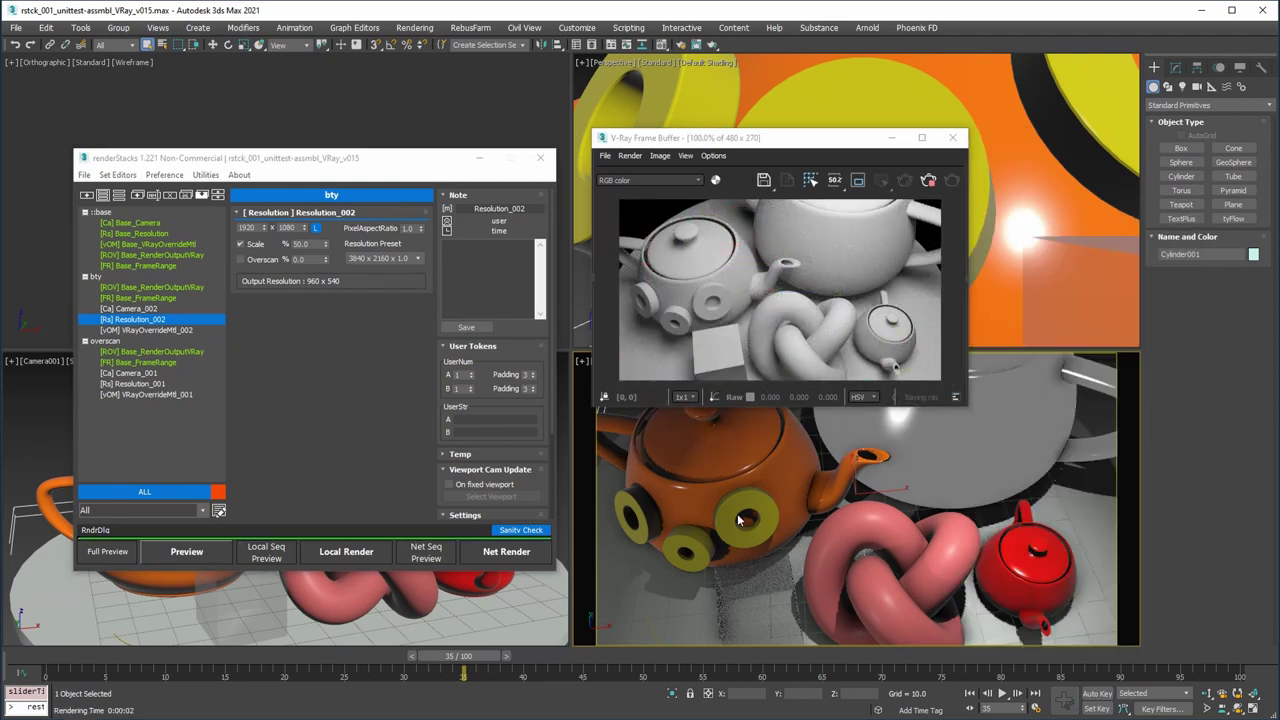
pyautogui.click(128, 342)
pyautogui.click(197, 556)
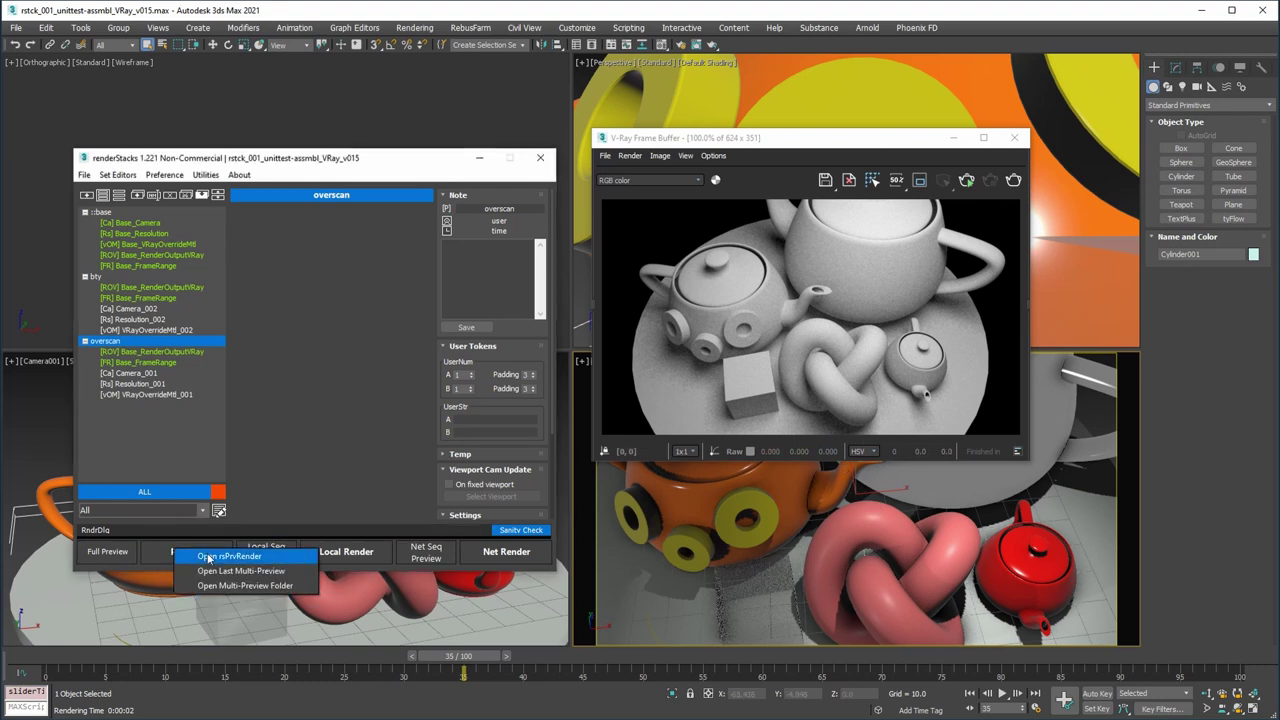
# Toggle Overscan in the rsPrvRender options and re-preview the overscan pass at 624 x 351 without border
pyautogui.click(206, 557)
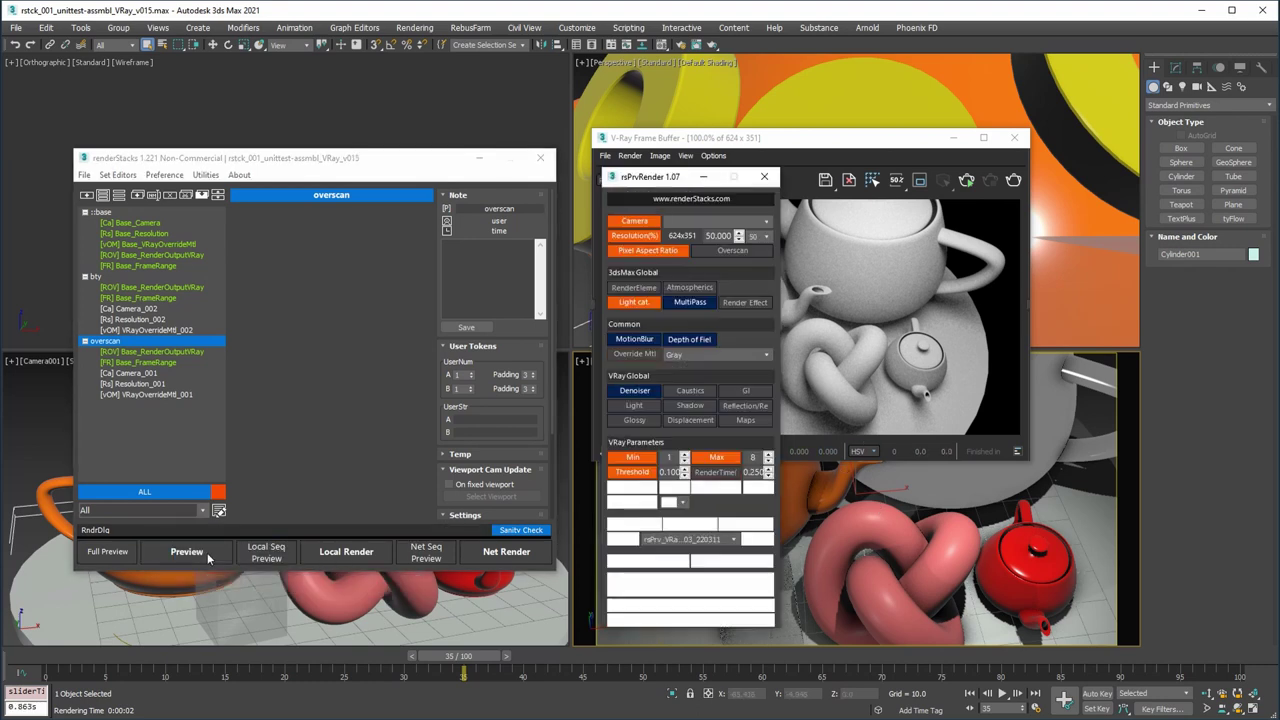
pyautogui.click(743, 252)
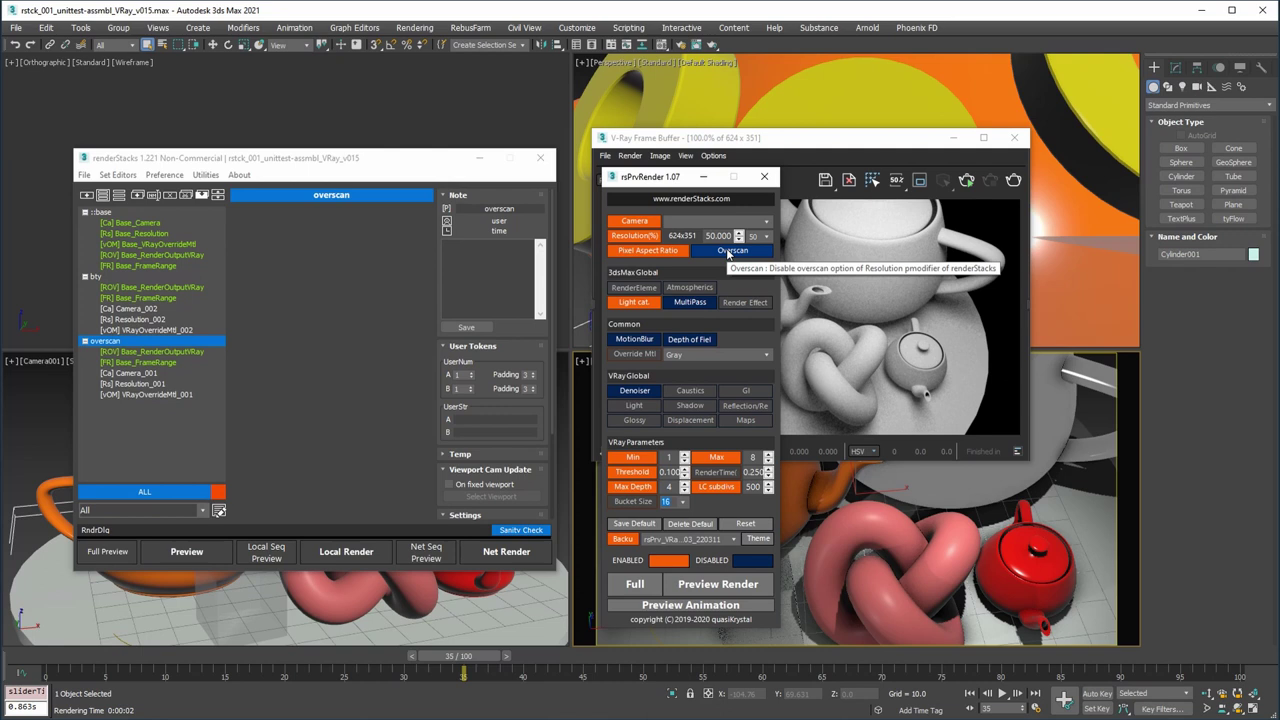
pyautogui.moveTo(690, 176); pyautogui.dragTo(1138, 151)
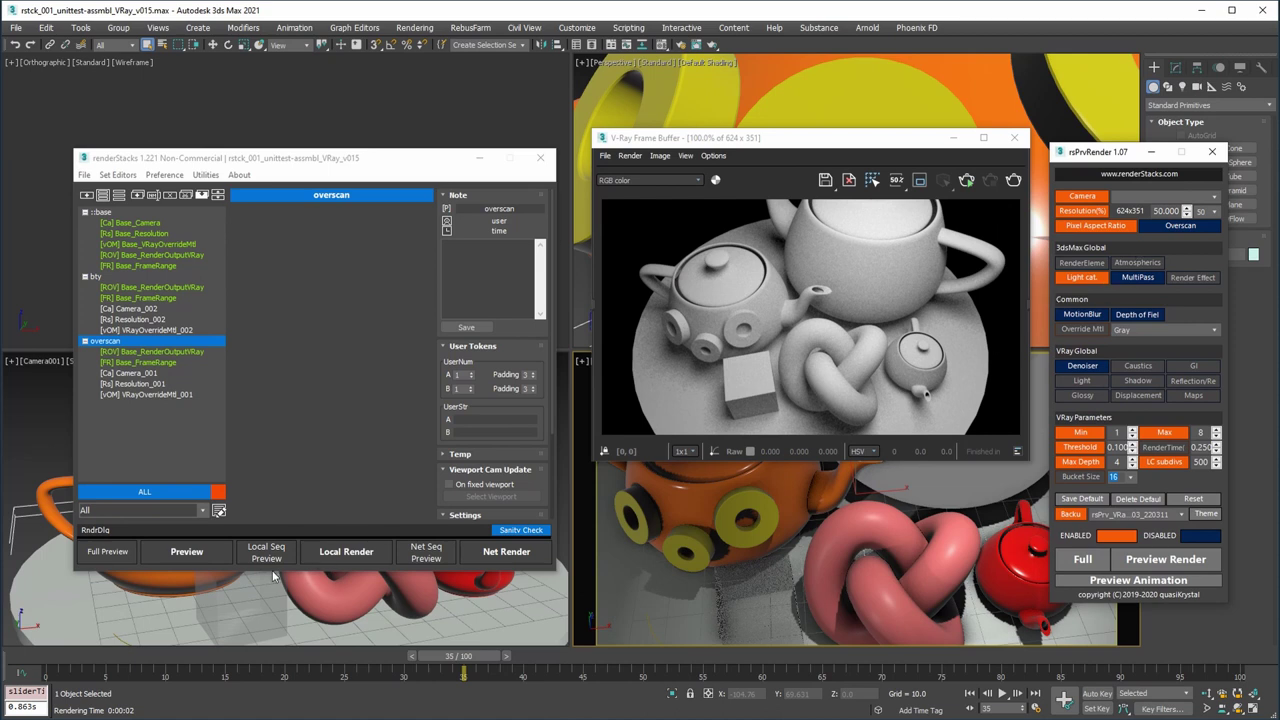
pyautogui.click(188, 553)
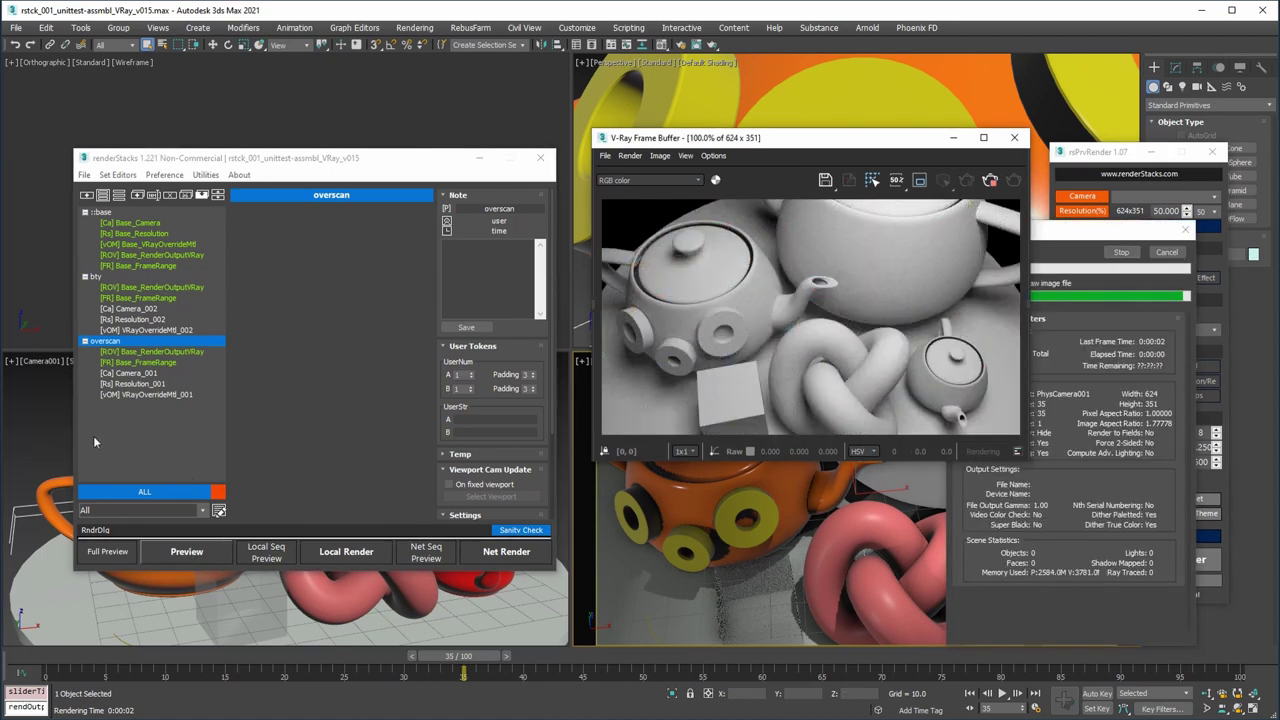
pyautogui.click(137, 385)
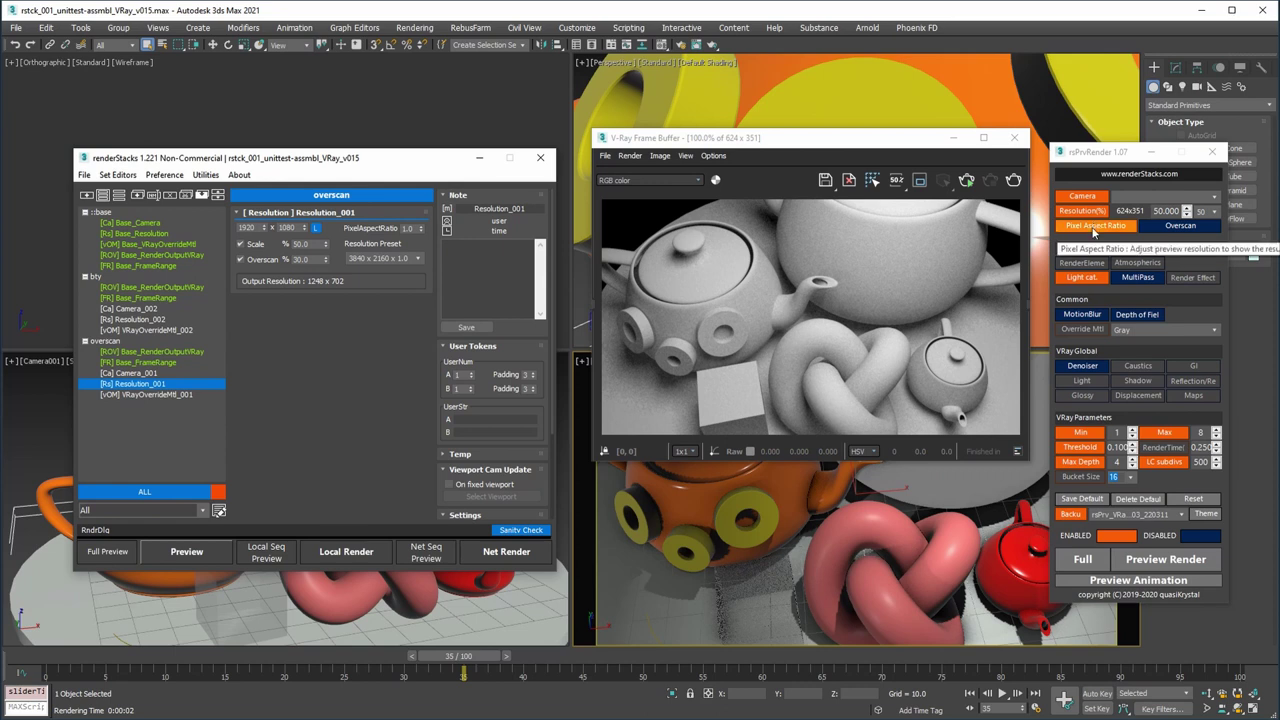
# Set the overscan resolution's PixelAspectRatio to 2.0
pyautogui.moveTo(852, 137); pyautogui.dragTo(216, 390)
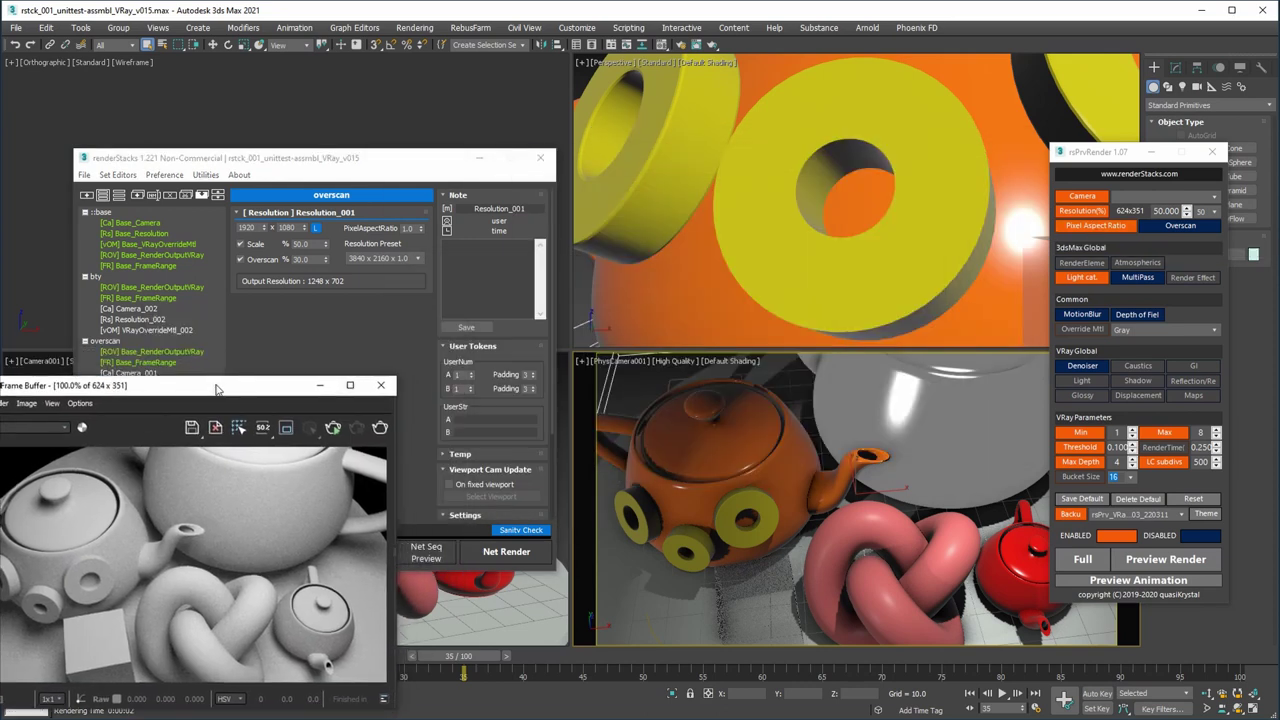
pyautogui.click(407, 228)
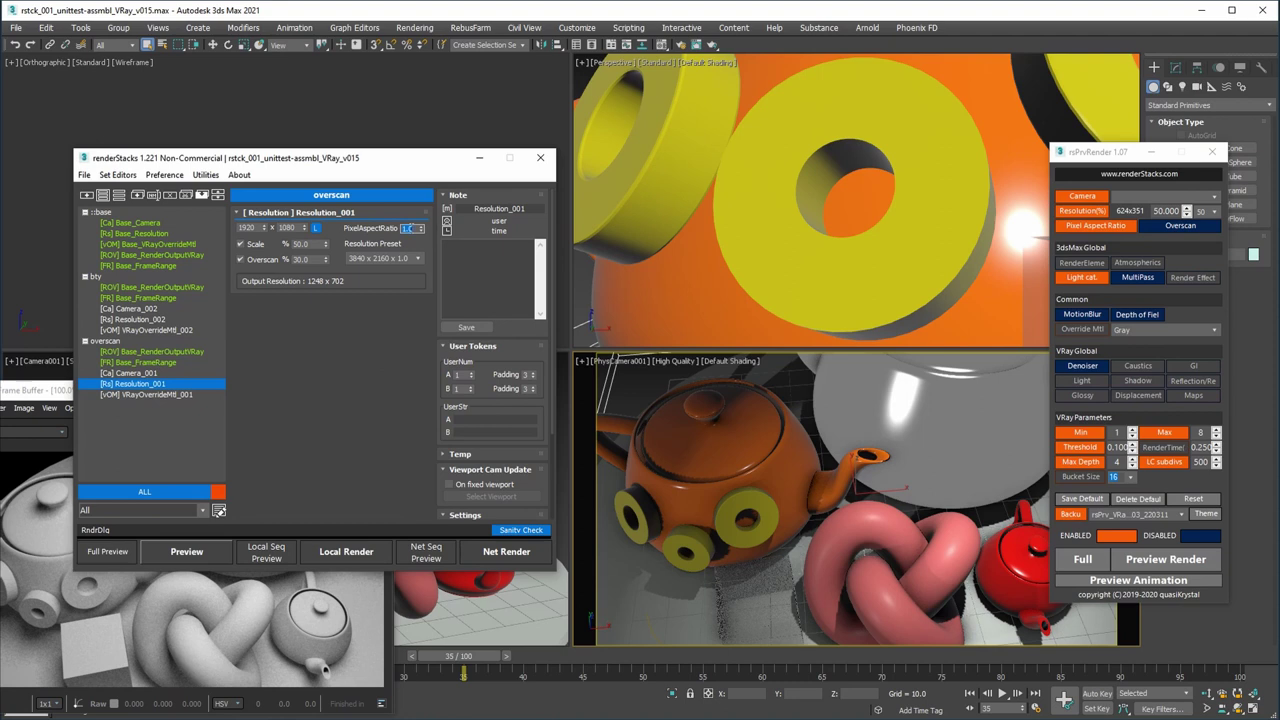
pyautogui.write('2')
pyautogui.press('Return')
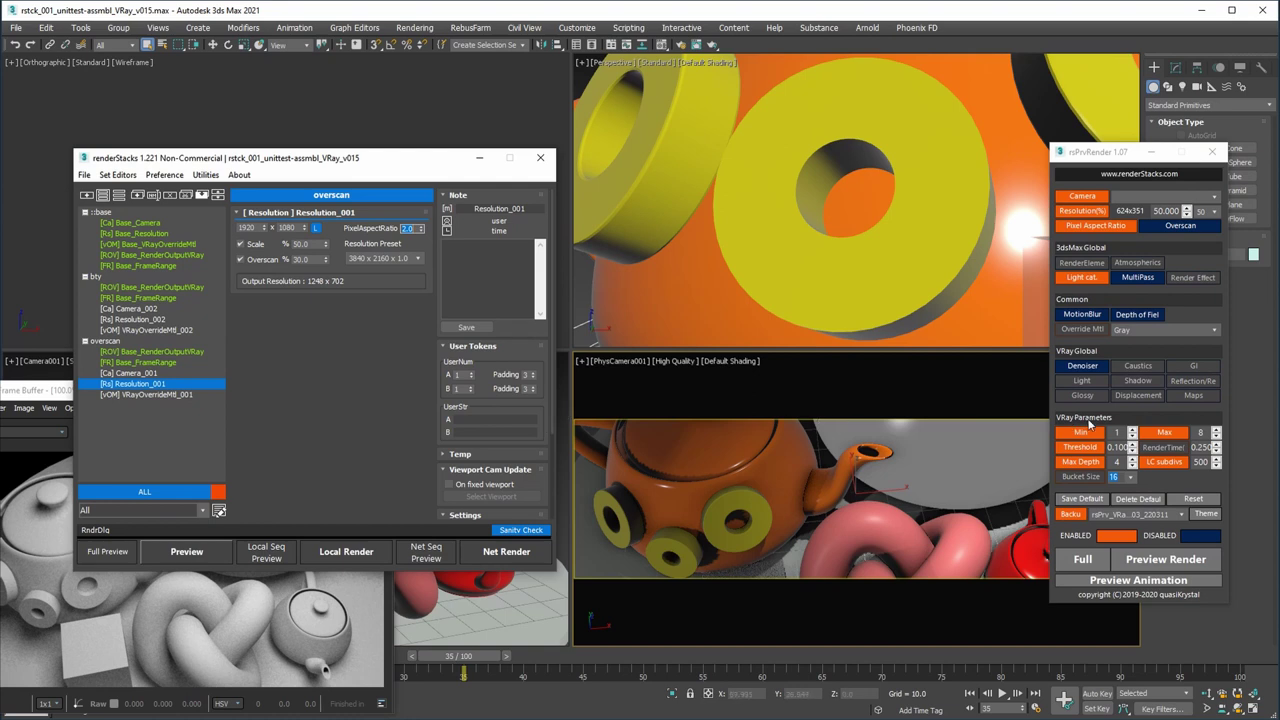
# Preview with rsPrvRender's Pixel Aspect Ratio off, then on for a stretched 1248 x 351 render
pyautogui.click(1093, 227)
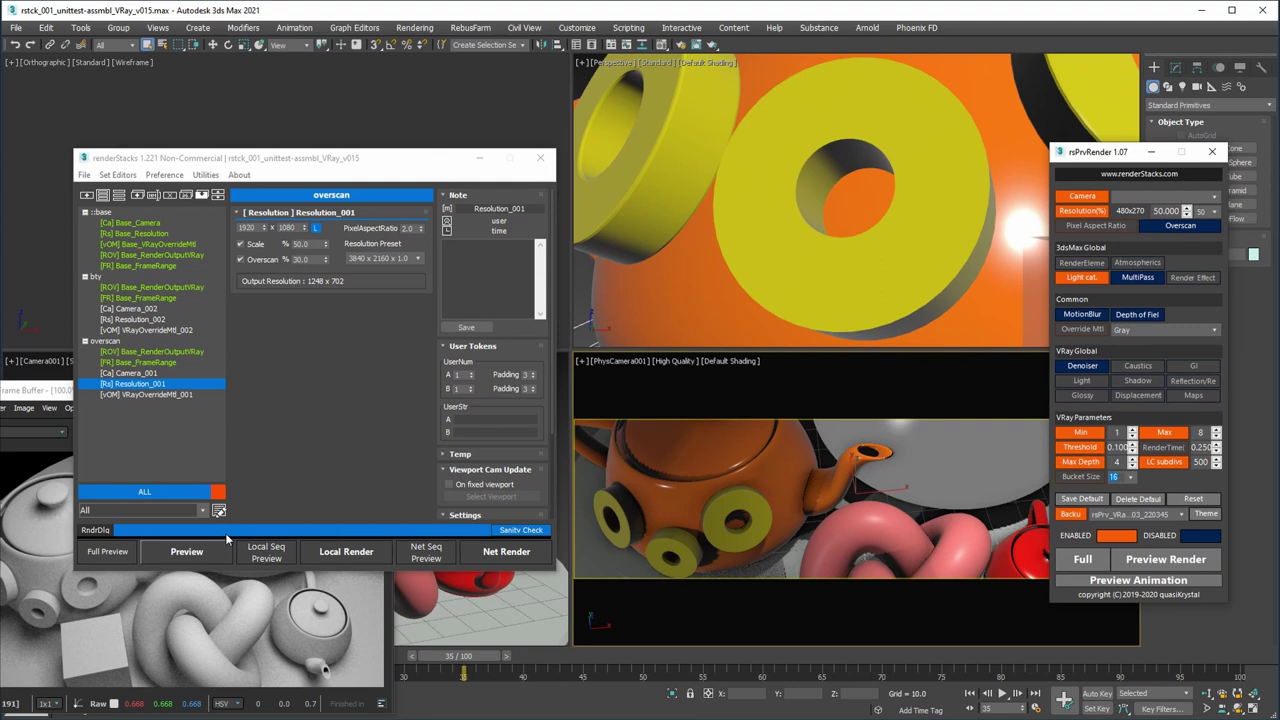
pyautogui.click(194, 555)
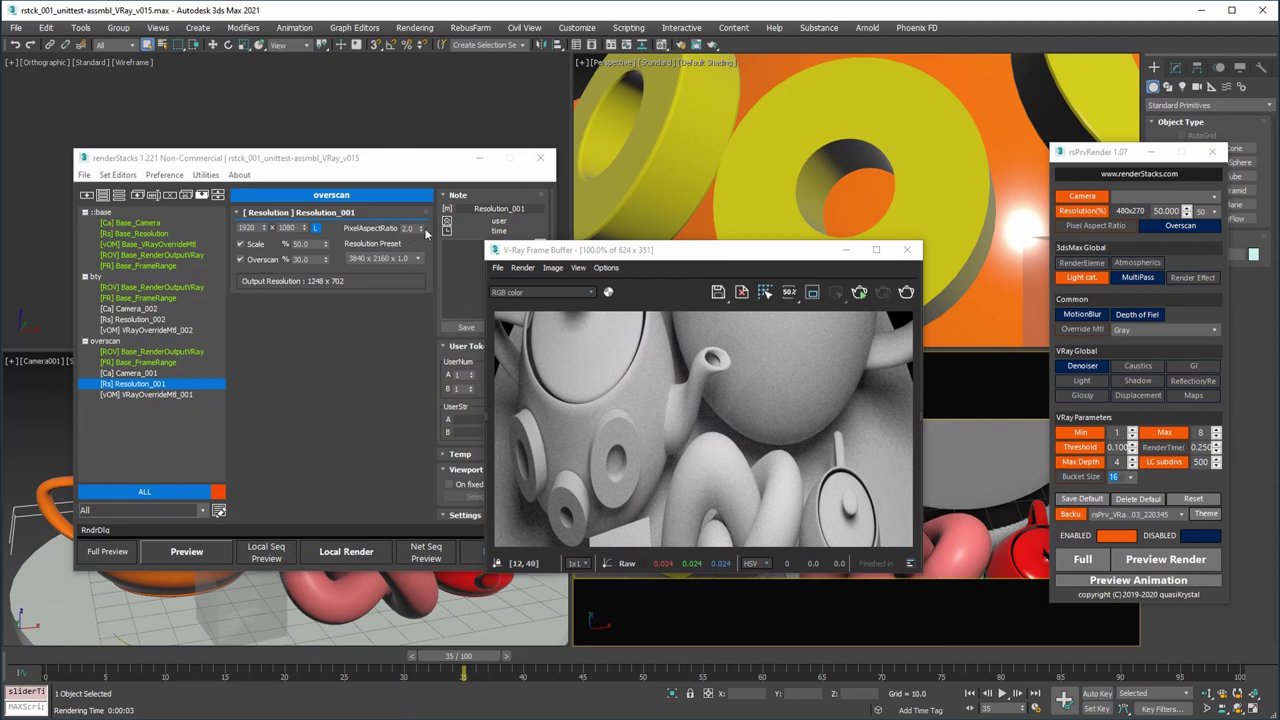
pyautogui.click(1097, 226)
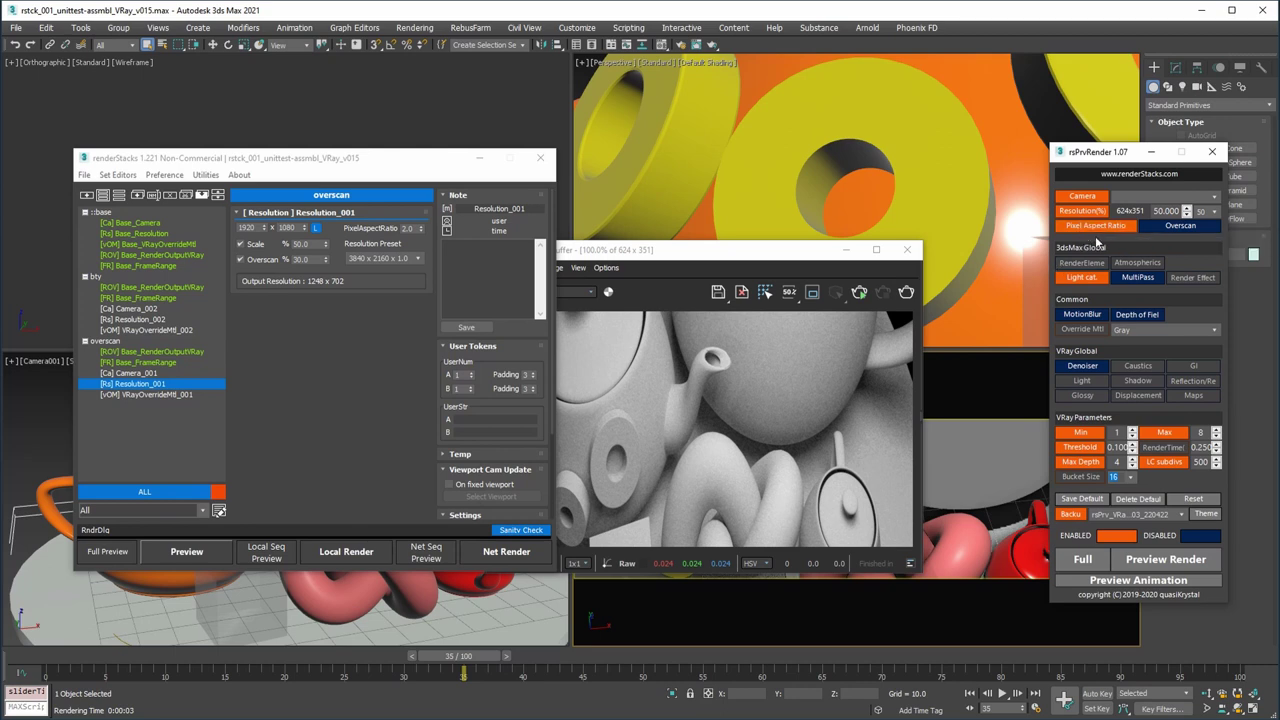
pyautogui.click(185, 553)
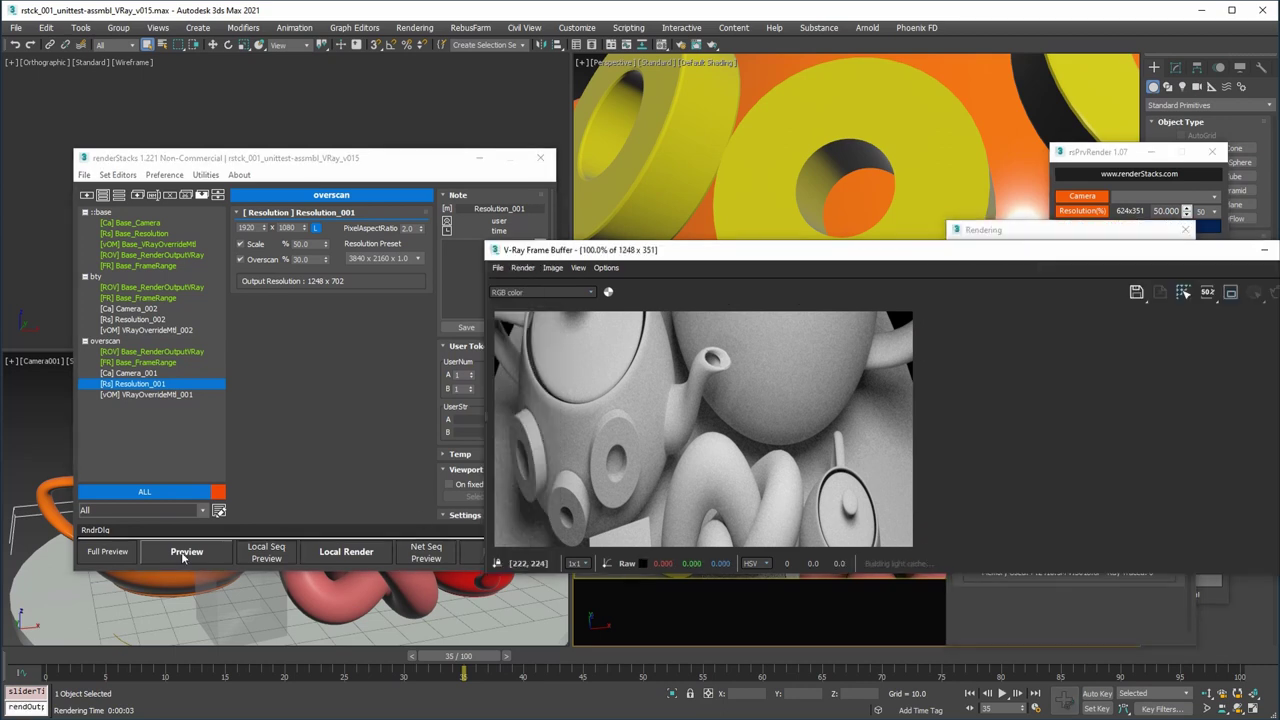
pyautogui.moveTo(820, 254); pyautogui.dragTo(543, 247)
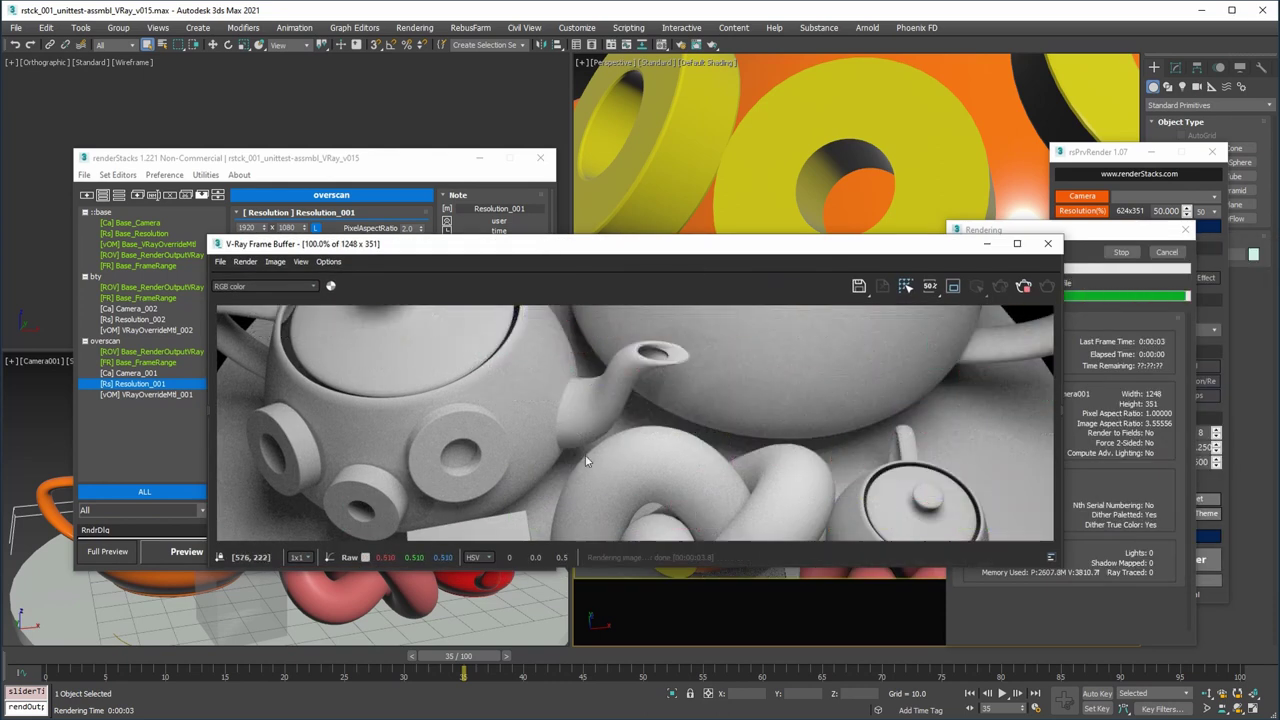
pyautogui.moveTo(719, 243); pyautogui.dragTo(619, 73)
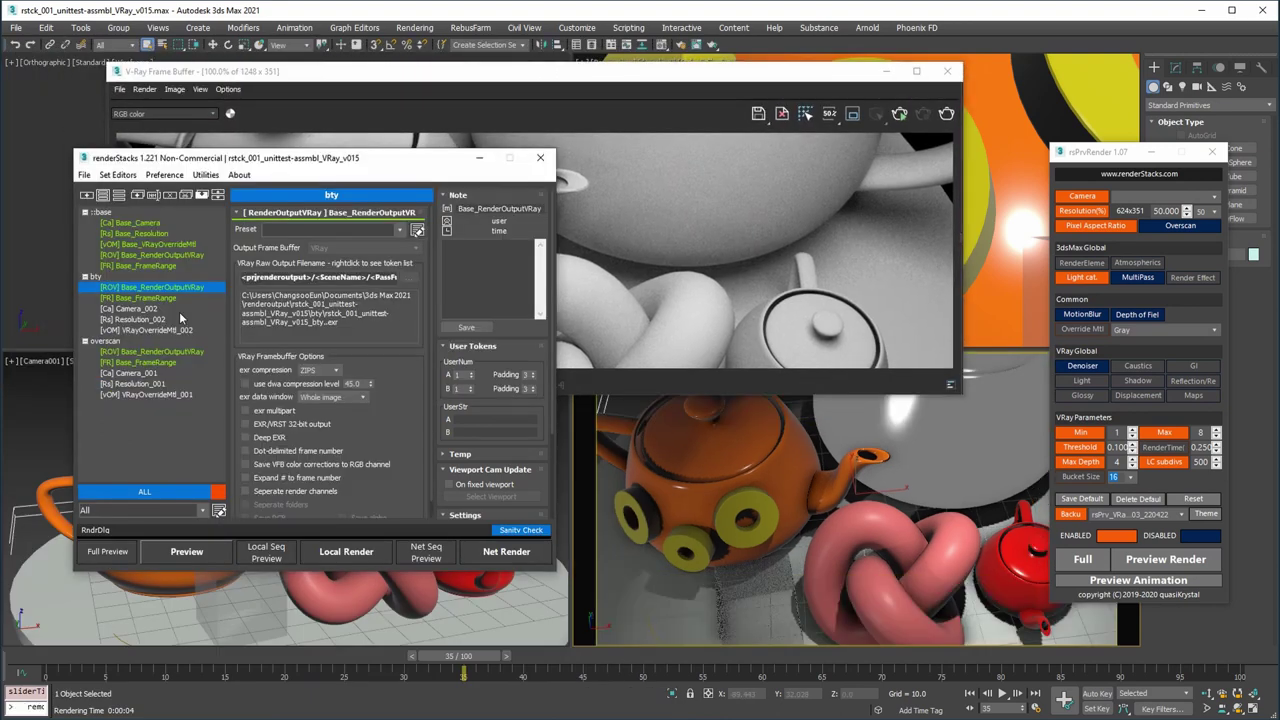
# Inspect bty's render output folder holding one 845 KB render, then select both bty and overscan groups
pyautogui.click(103, 287)
pyautogui.rightClick(305, 315)
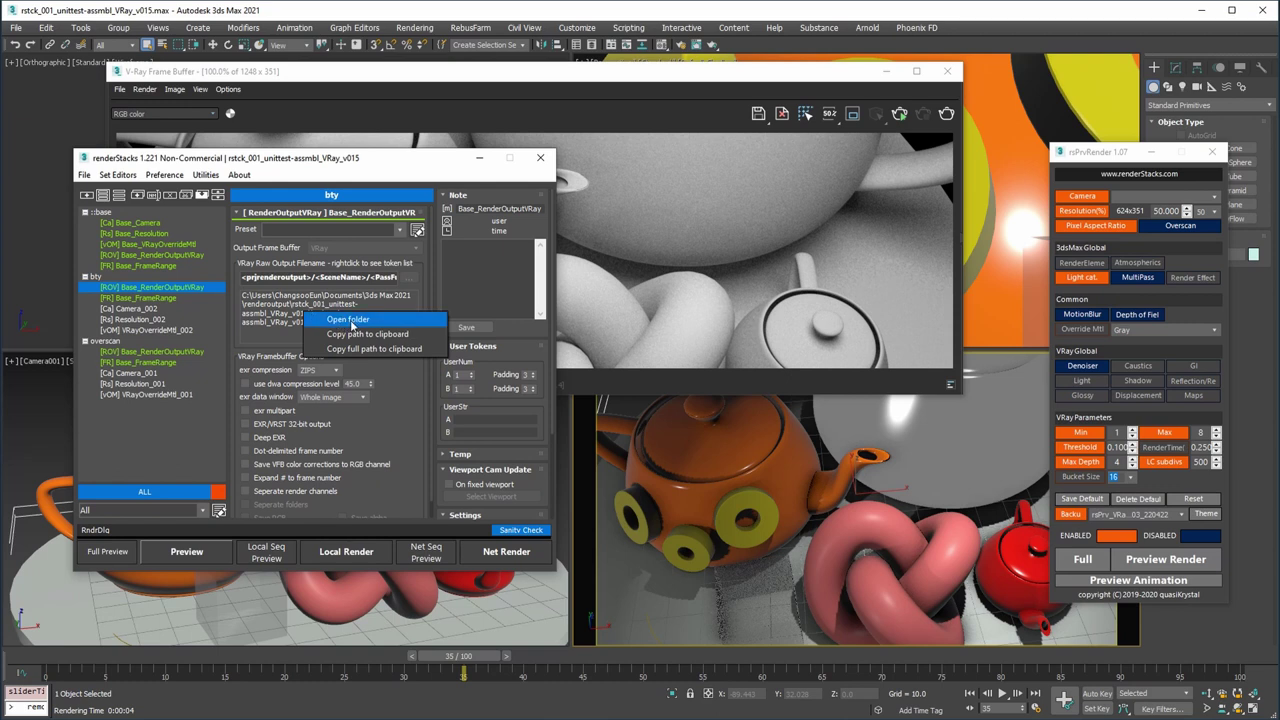
pyautogui.click(345, 320)
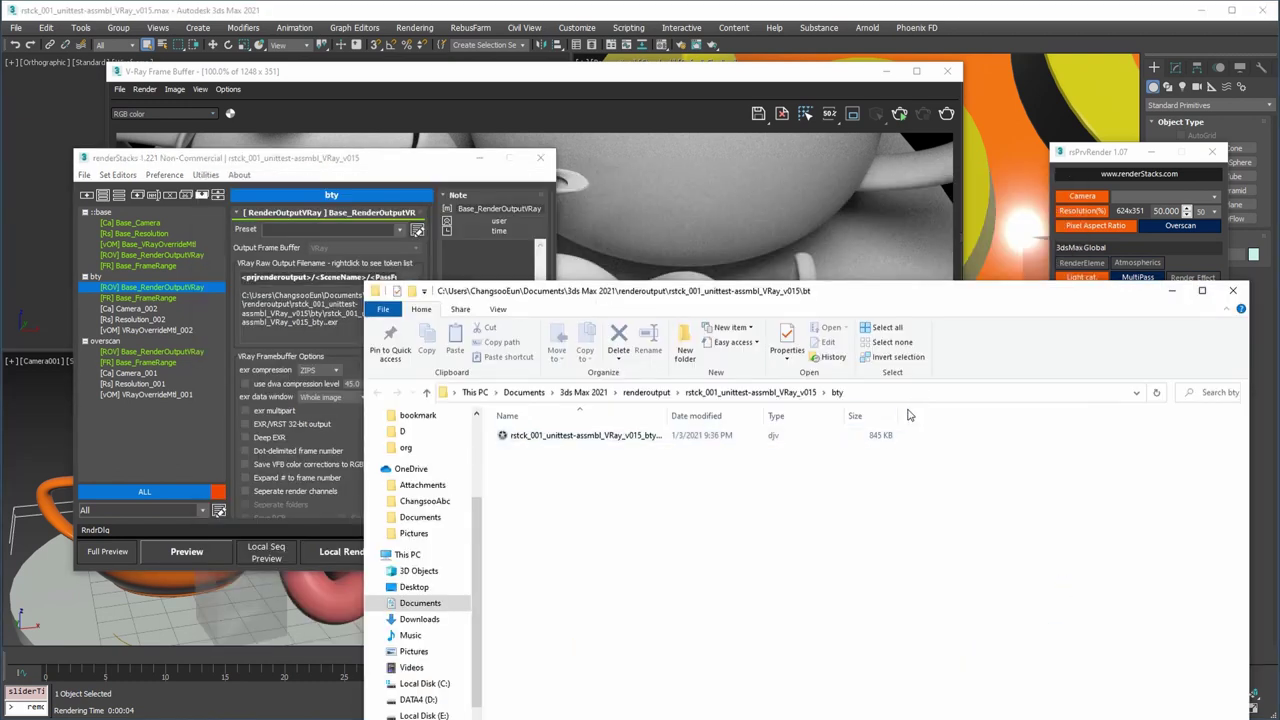
pyautogui.click(250, 268)
pyautogui.click(96, 277)
pyautogui.keyDown('ctrl'); pyautogui.click(105, 341); pyautogui.keyUp('ctrl')
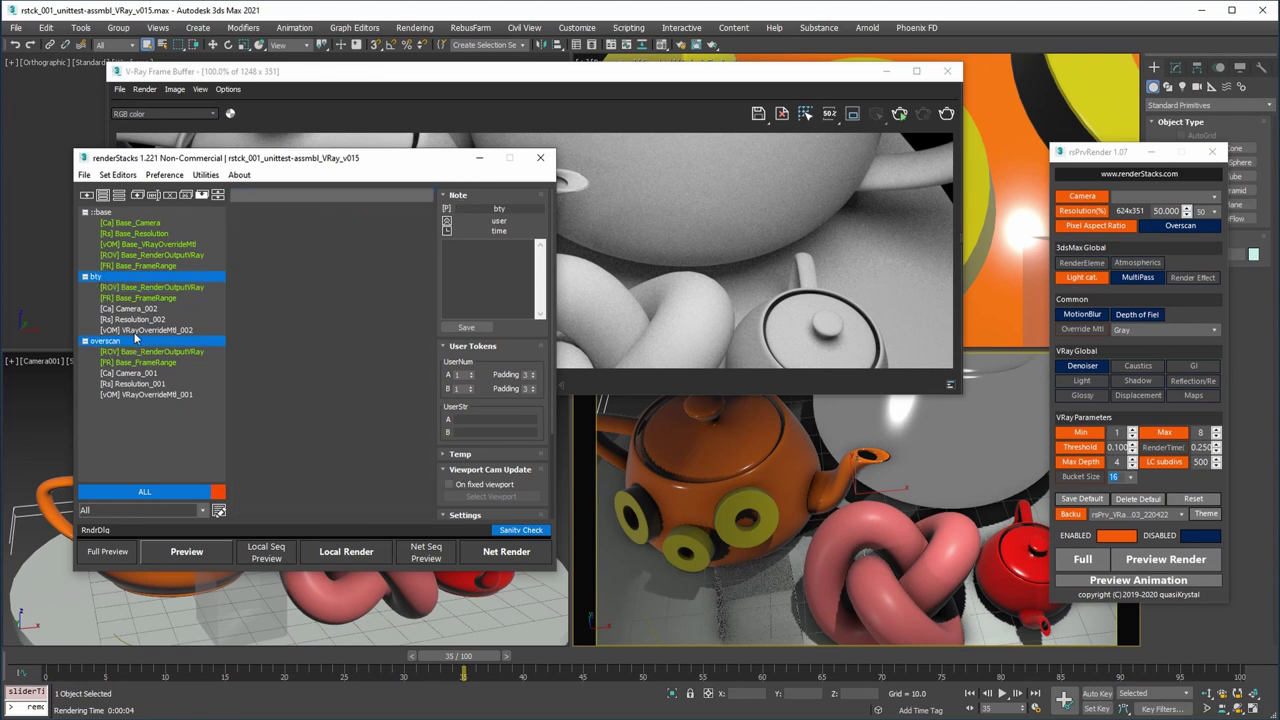
# Confirm Multi Preview exr format and Open after in Preferences, then multi-preview both passes
pyautogui.click(165, 175)
pyautogui.click(173, 190)
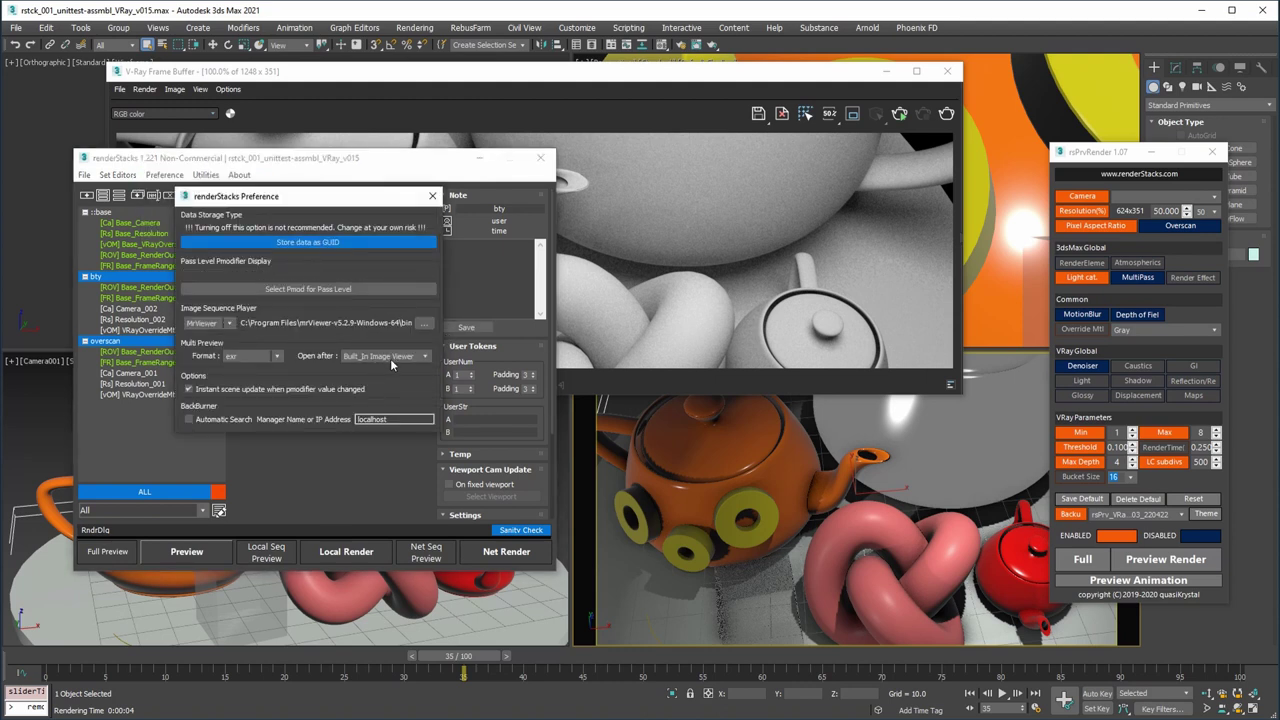
pyautogui.click(432, 196)
pyautogui.click(185, 552)
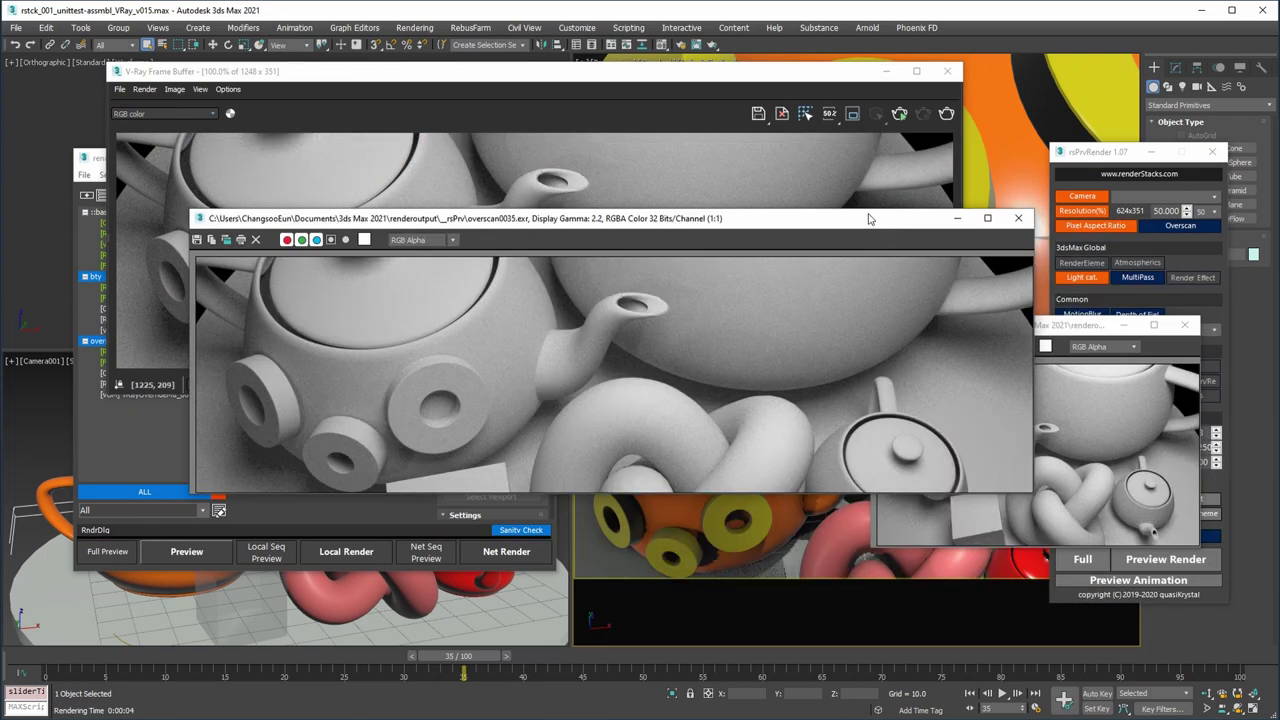
# Arrange the overscan0035.exr and bty exr viewers side by side and close the V-Ray Frame Buffer
pyautogui.moveTo(858, 214); pyautogui.dragTo(672, 188)
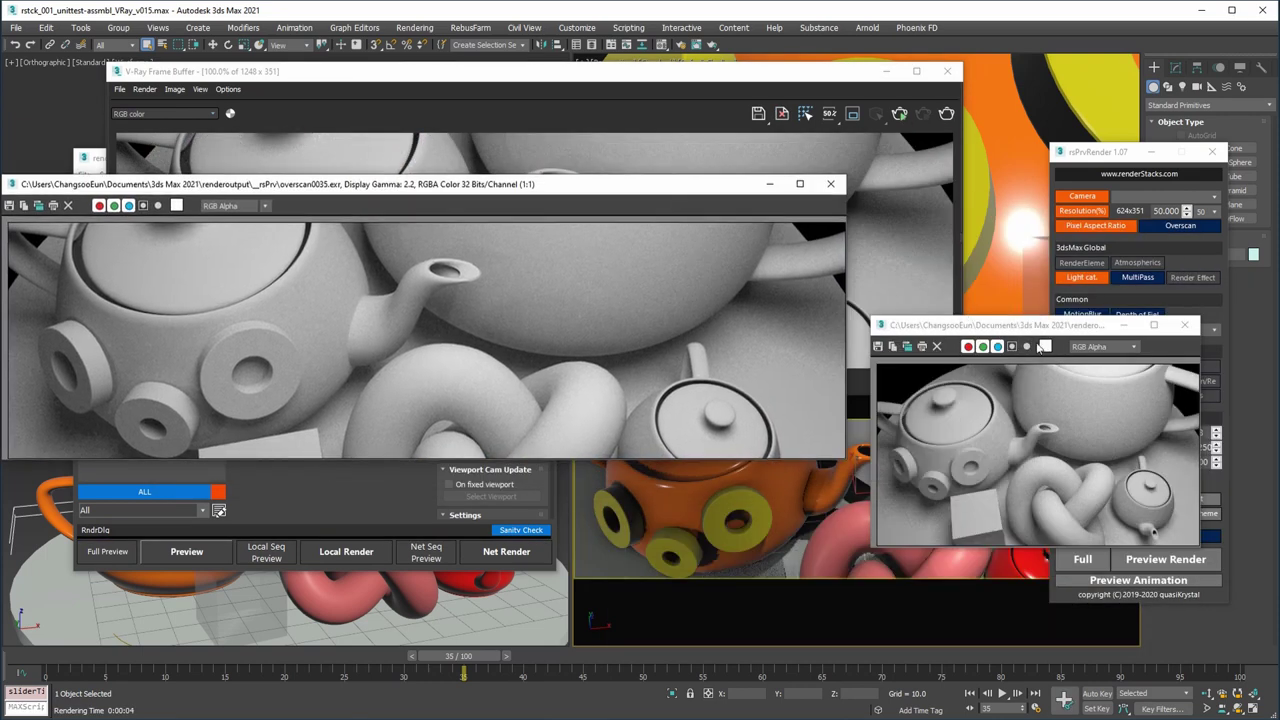
pyautogui.moveTo(1028, 325); pyautogui.dragTo(1004, 212)
pyautogui.click(948, 71)
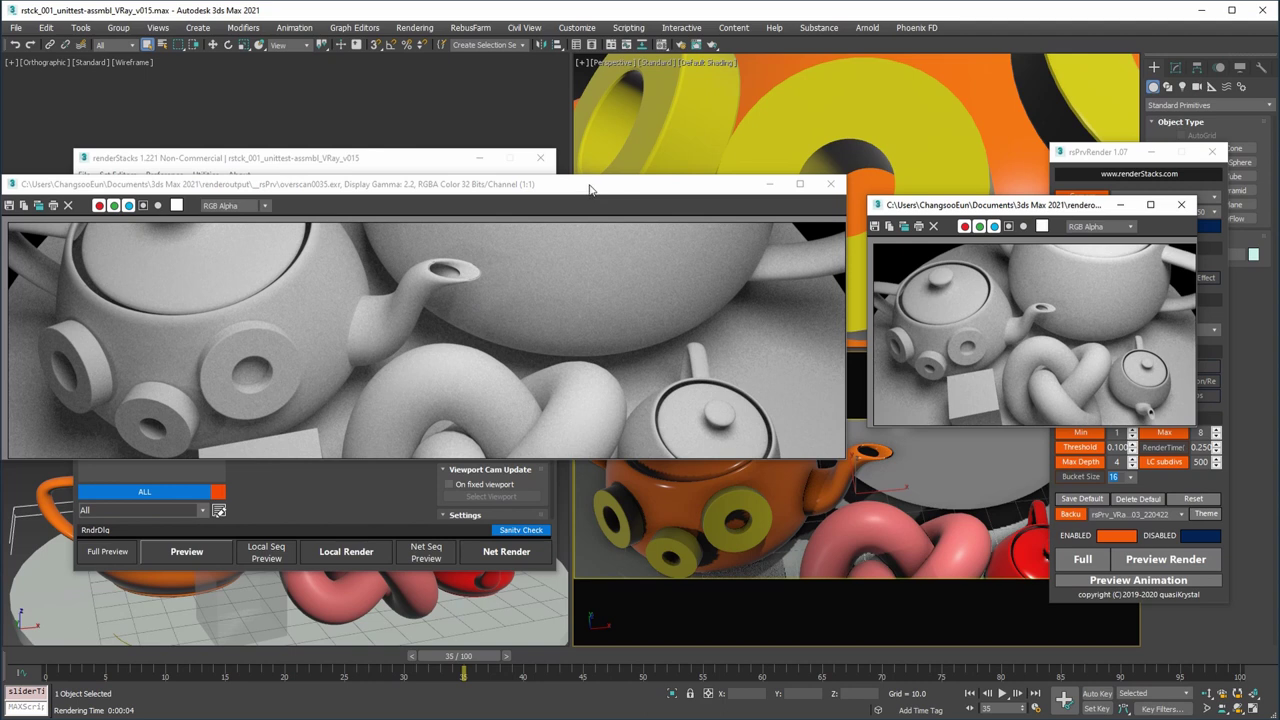
pyautogui.moveTo(589, 189); pyautogui.dragTo(616, 143)
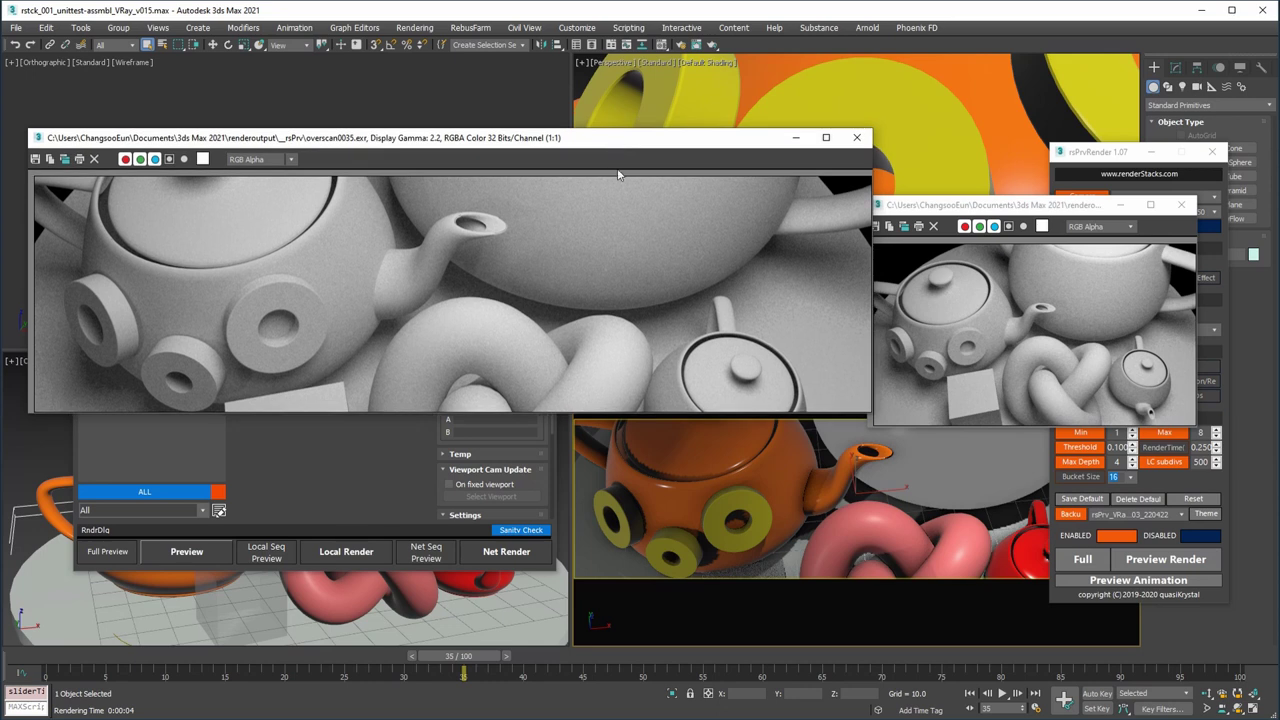